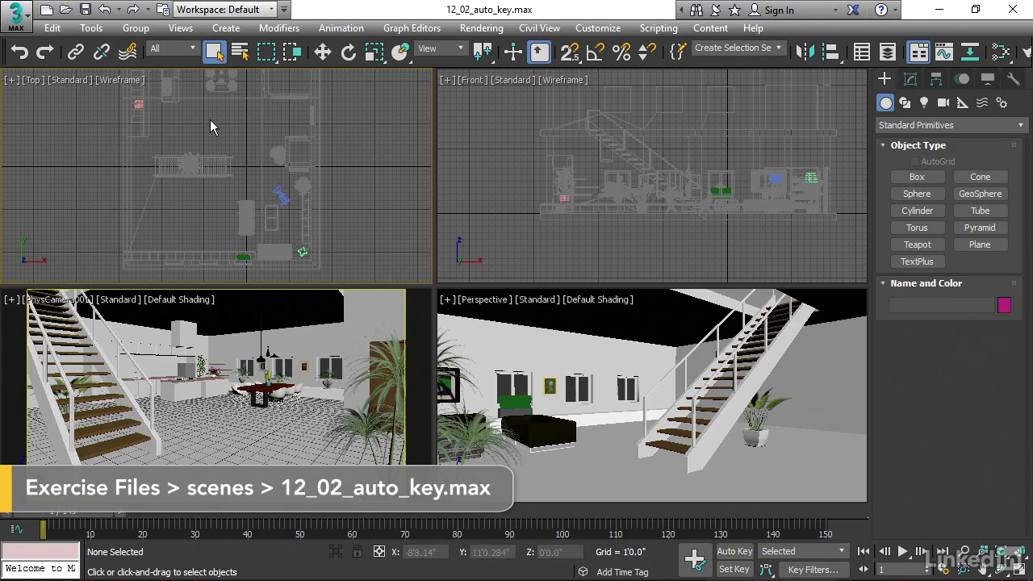
Select PhysCamera001 and move it along its Local Z axis to frame more of the room
left_click(278, 196)
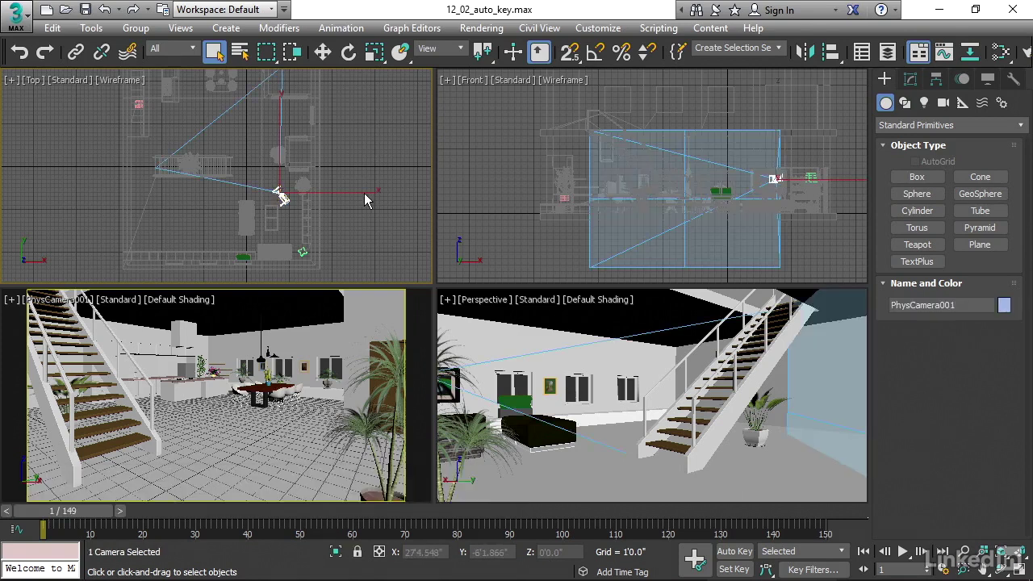
left_click(322, 53)
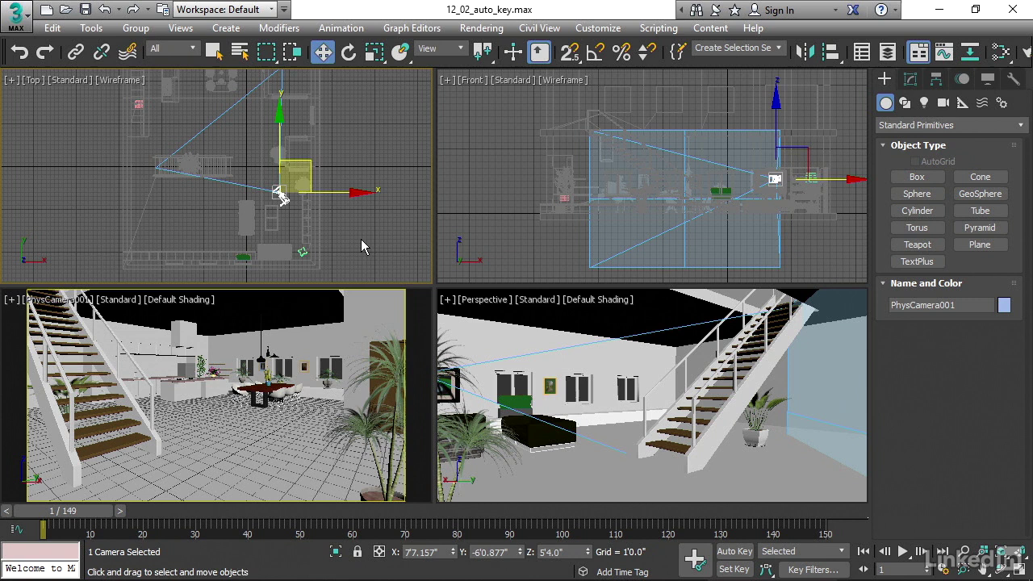
left_click(438, 49)
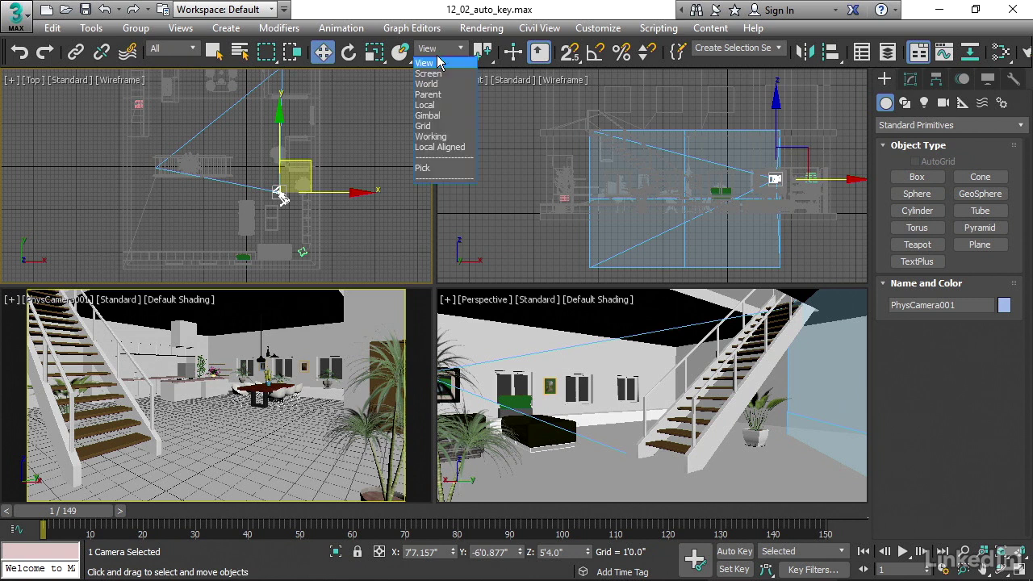
left_click(443, 106)
left_click_drag(332, 248, 369, 242)
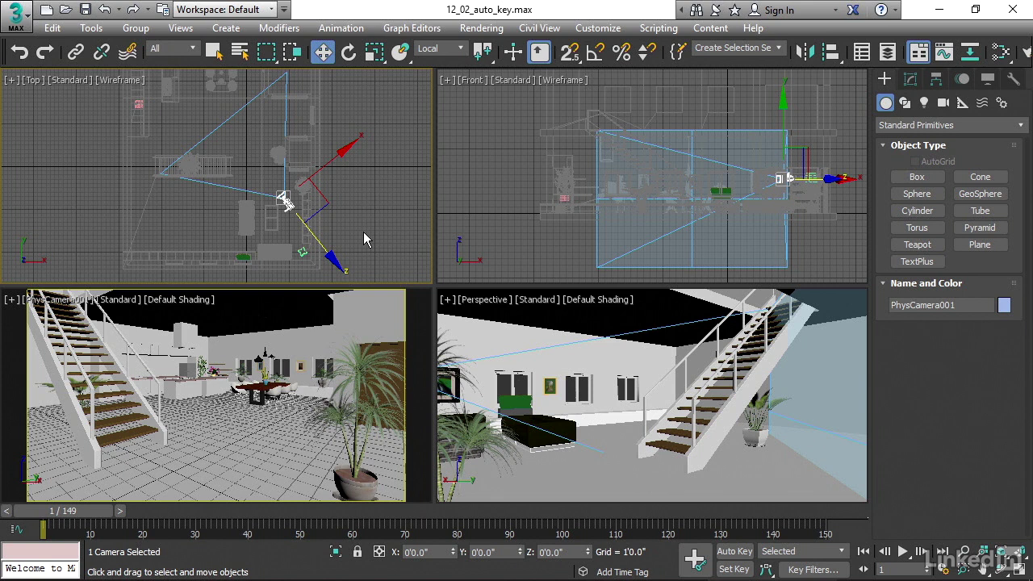
Enable Auto Key recording with the time slider at frame 1
left_click(733, 551)
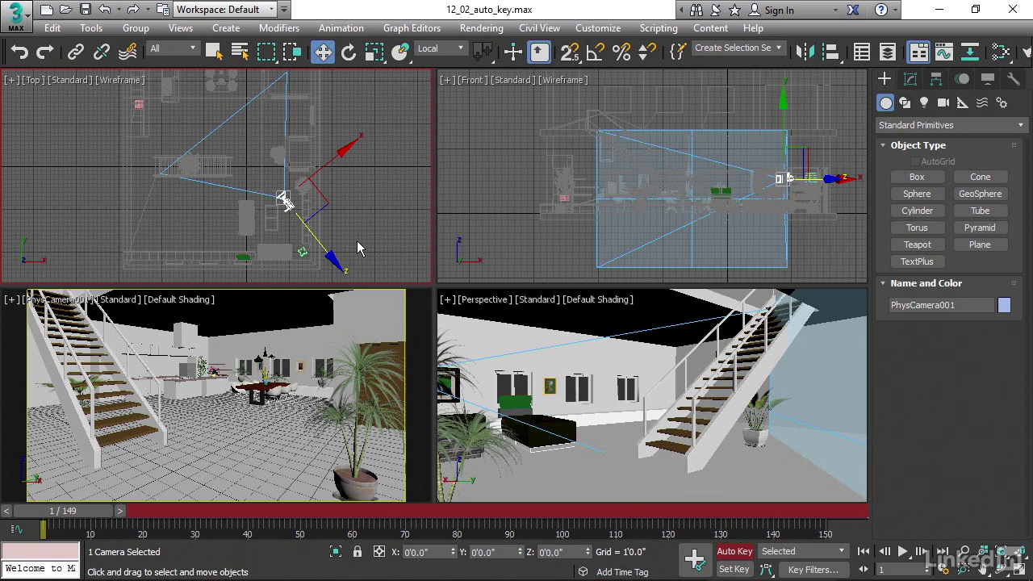
At frame 150, move PhysCamera001 forward toward the kitchen and dining table
left_click_drag(85, 518, 868, 517)
key("w")
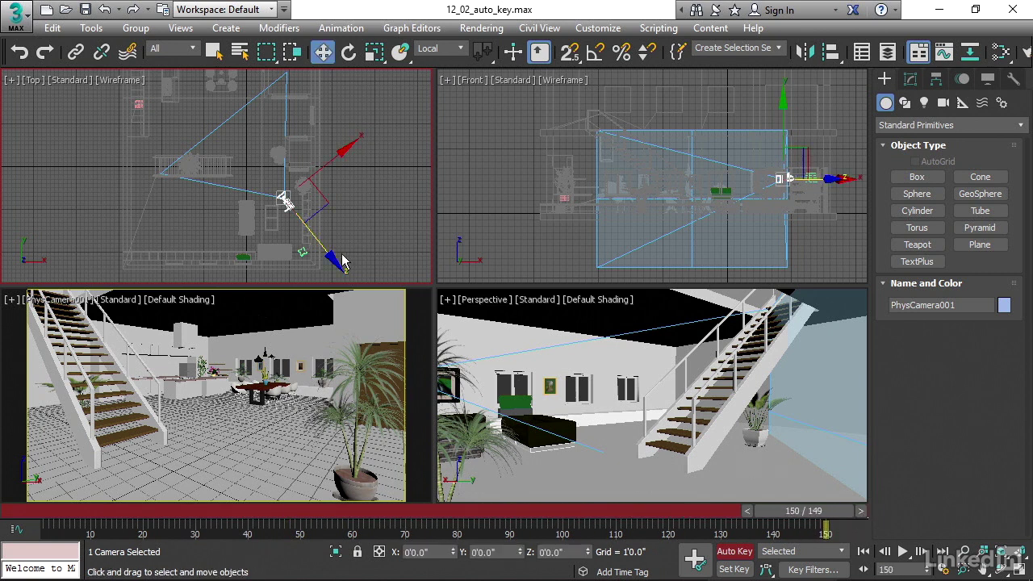
left_click_drag(334, 262, 280, 189)
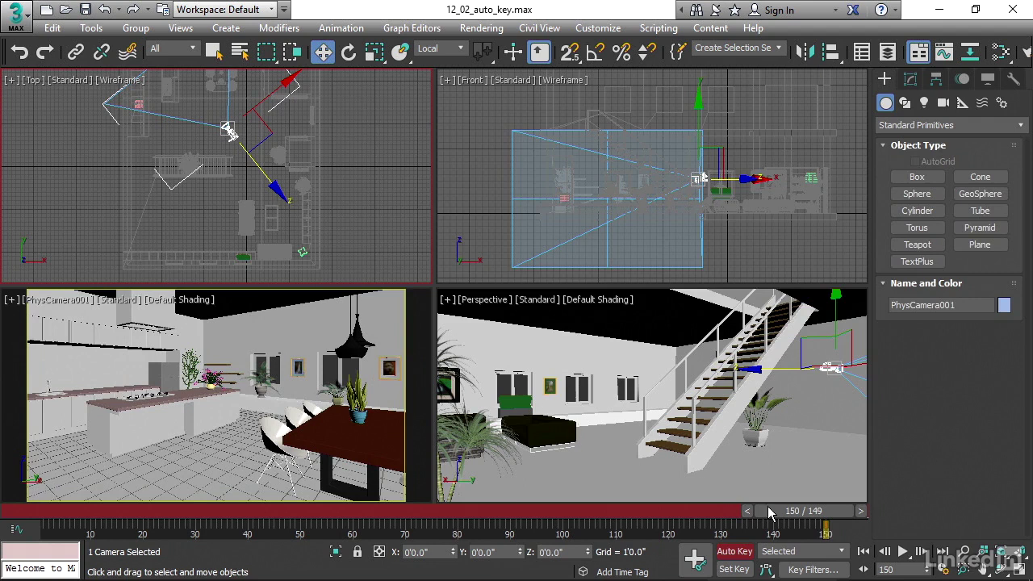
Scrub the timeline to preview the camera dolly, ending back at frame 1
left_click_drag(768, 511, 744, 508)
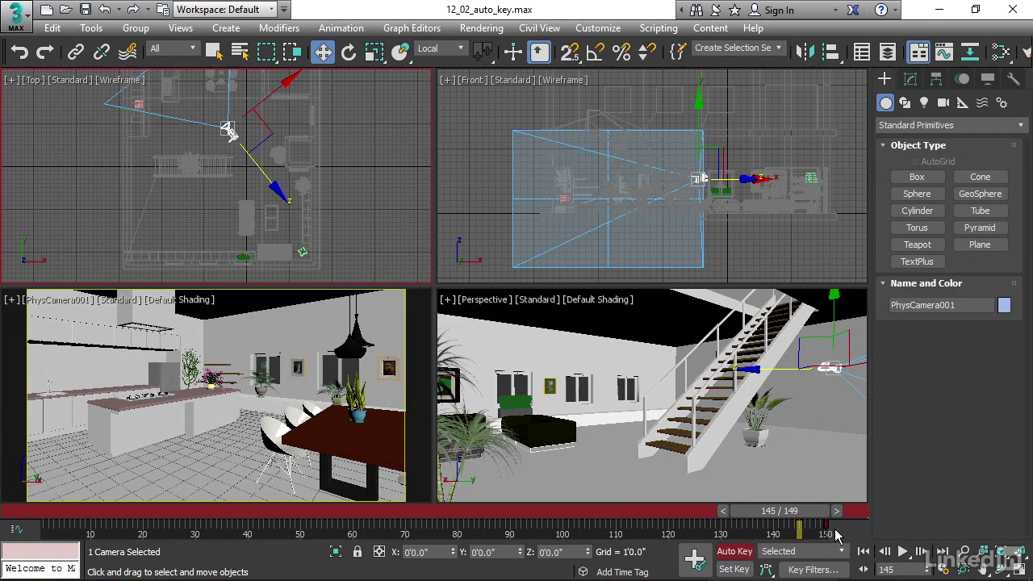
left_click_drag(803, 520, 246, 526)
key("w")
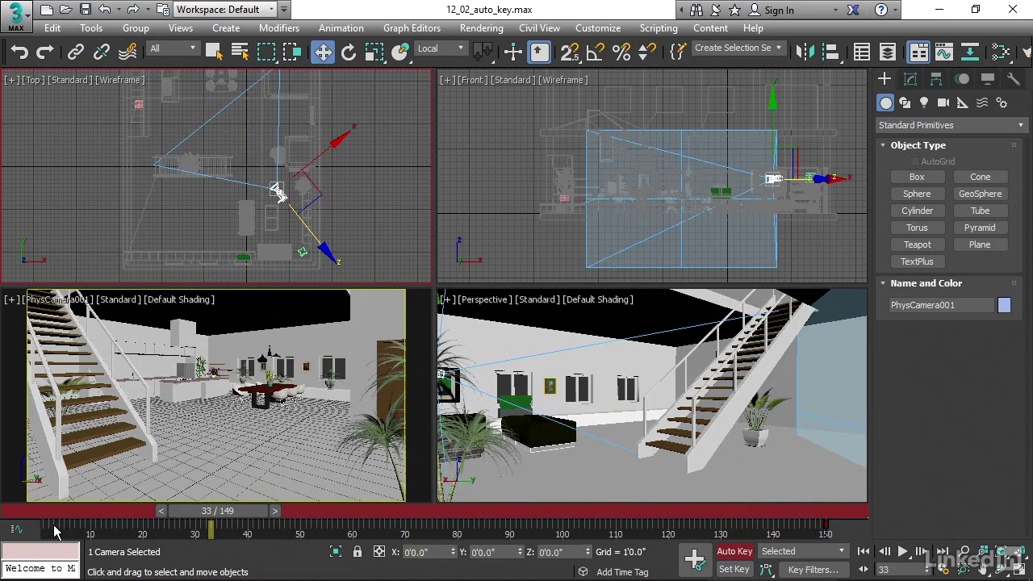
left_click_drag(214, 514, 52, 513)
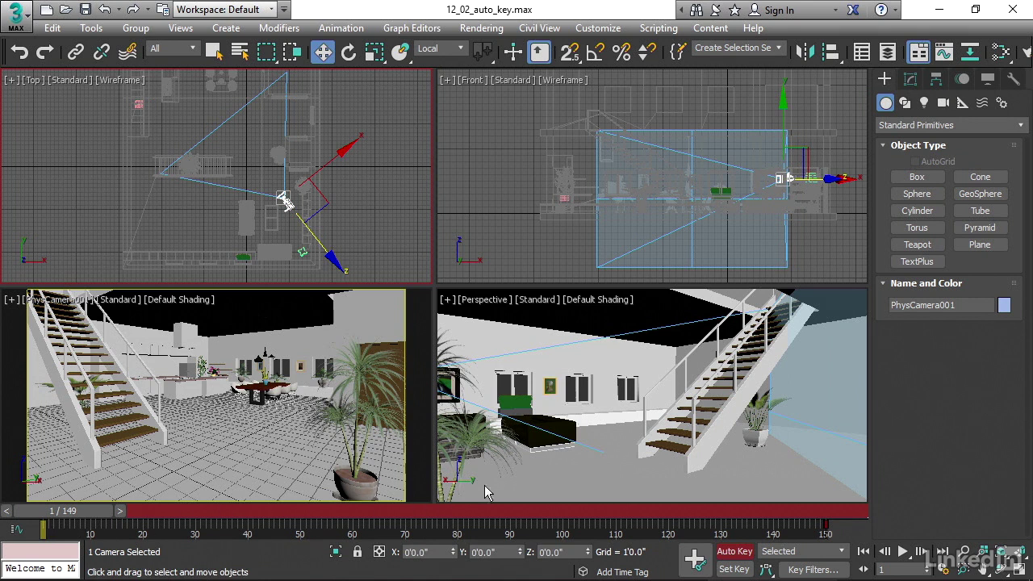
Set the Time Configuration start time to 0, preview, and return to Select Object
left_click(942, 570)
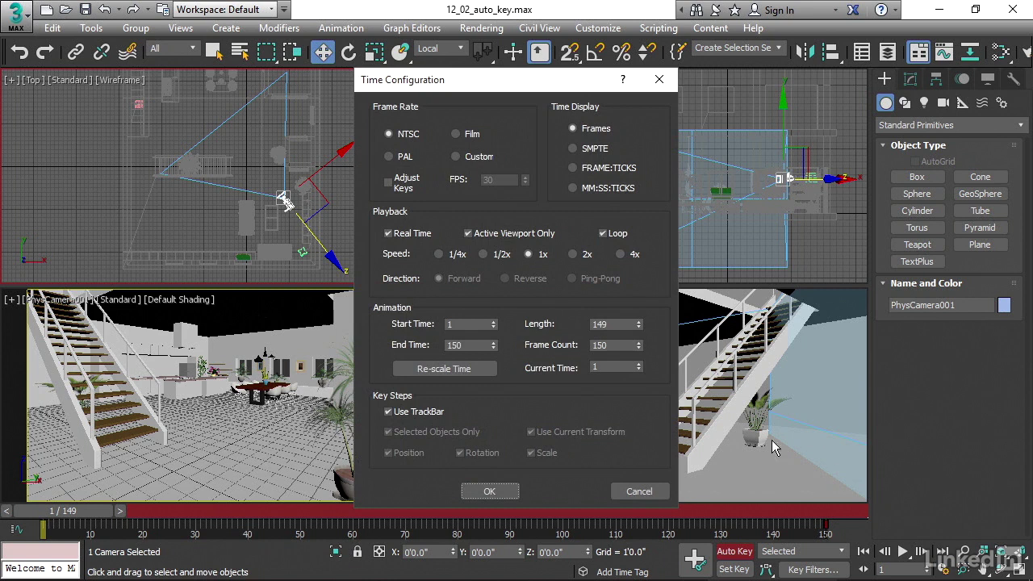
double_click(455, 324)
type("0")
left_click(491, 491)
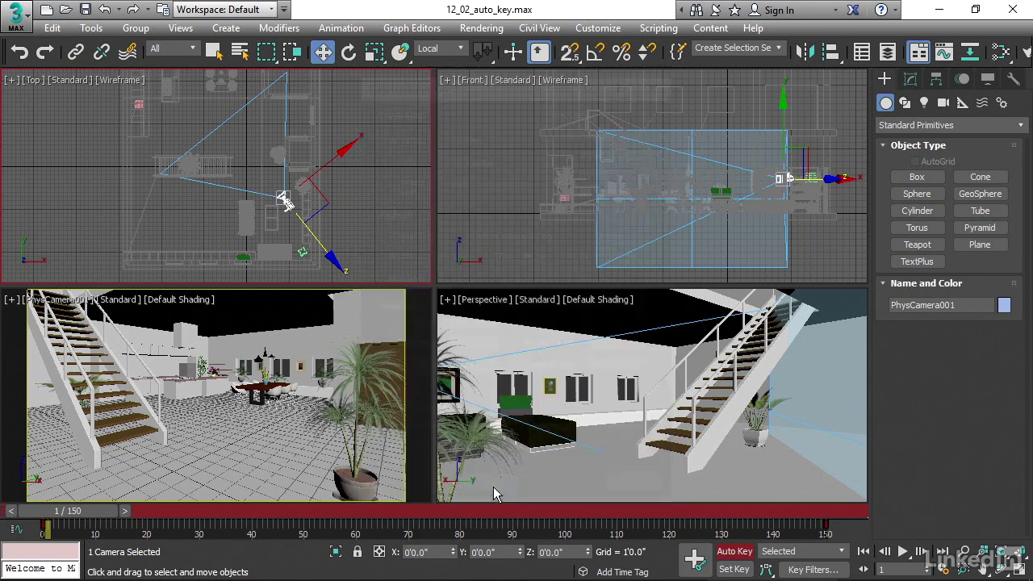
left_click_drag(84, 518, 113, 518)
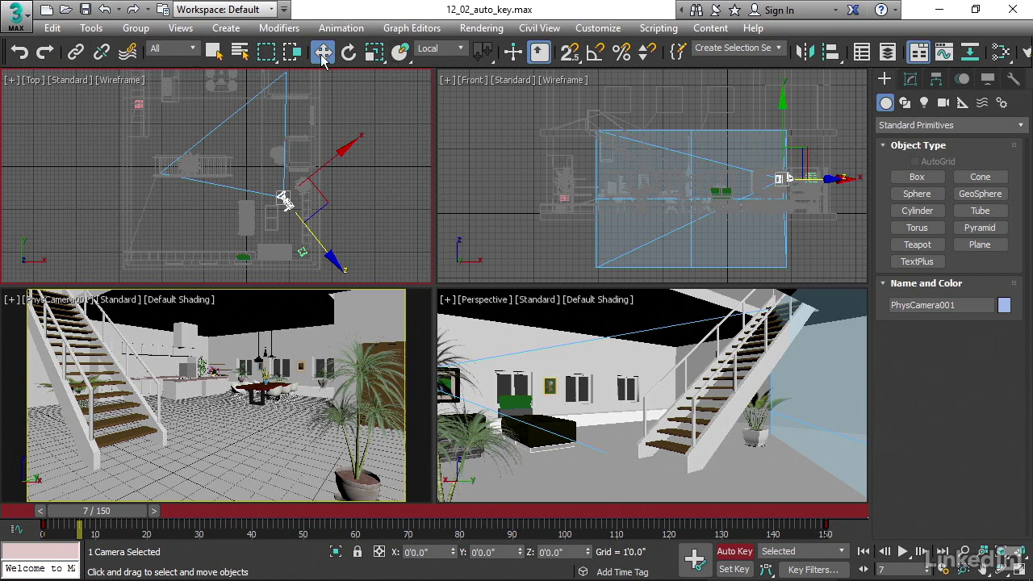
left_click(213, 51)
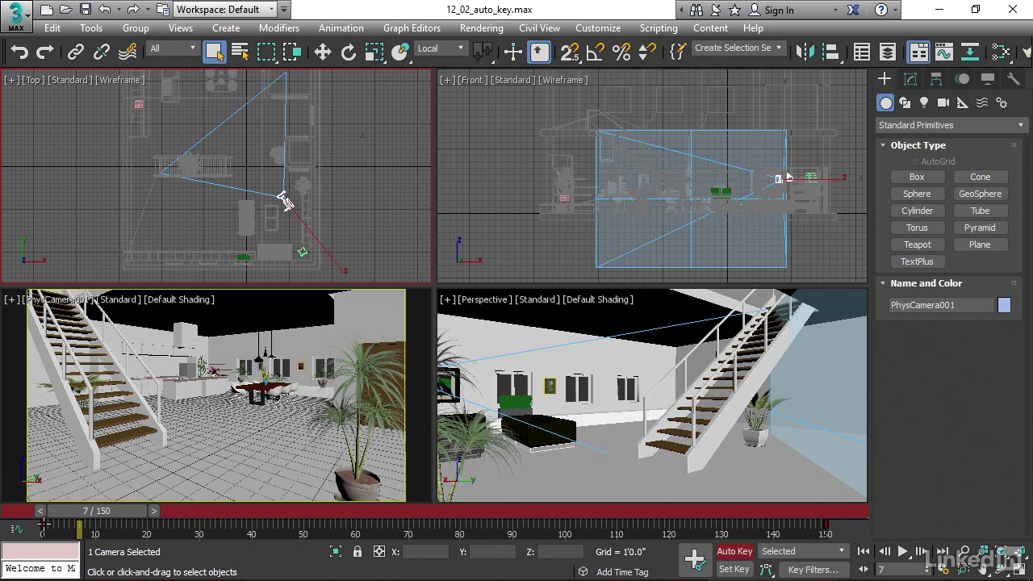
Move the first camera key to frame 1 and reset the animation start to 1
mouse_move(43, 524)
left_mouse_down()
mouse_move(184, 527)
mouse_move(45, 529)
left_mouse_up()
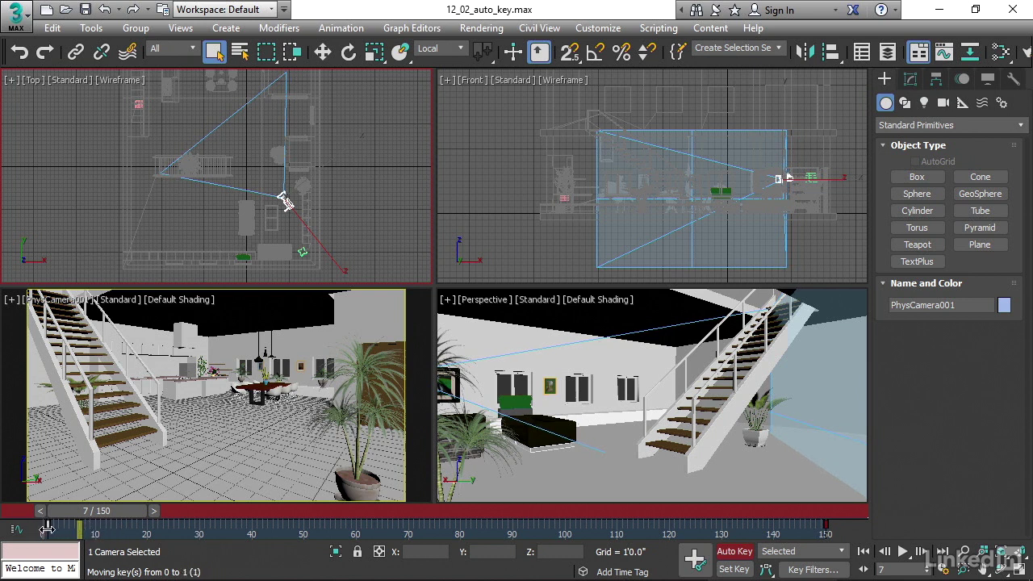
left_click_drag(47, 527, 46, 528)
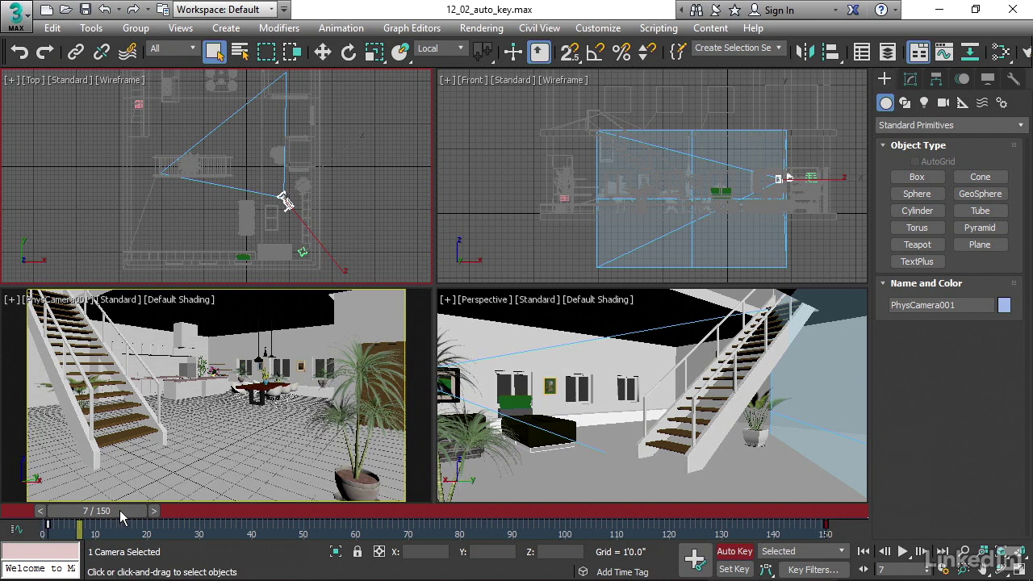
left_click_drag(122, 516, 105, 517)
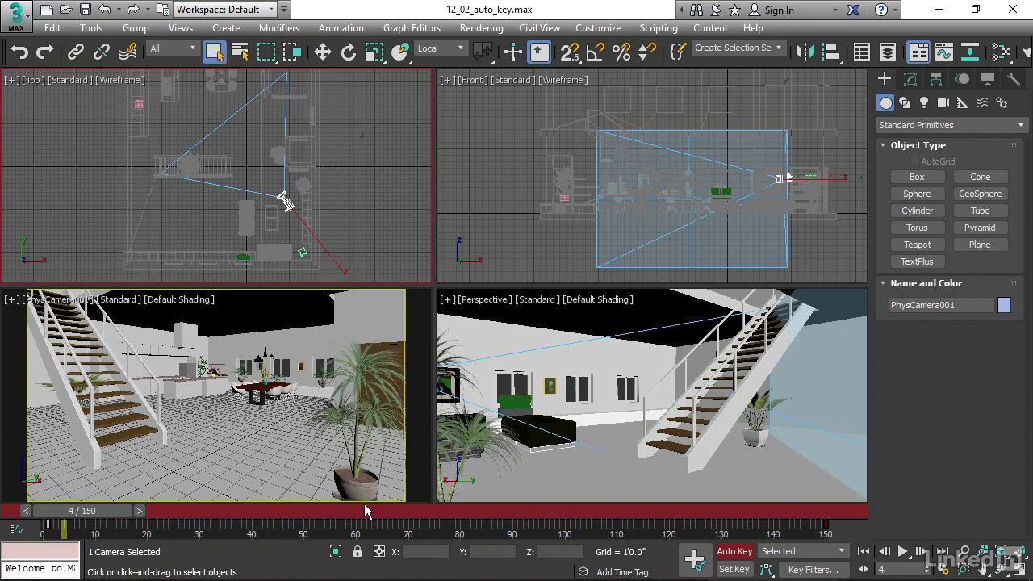
left_click(946, 570)
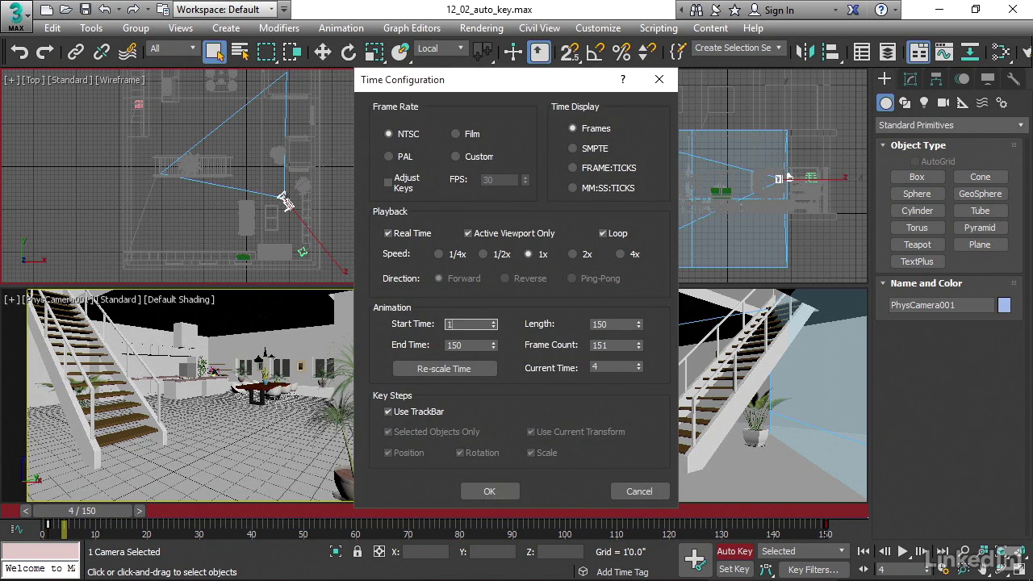
left_click(489, 491)
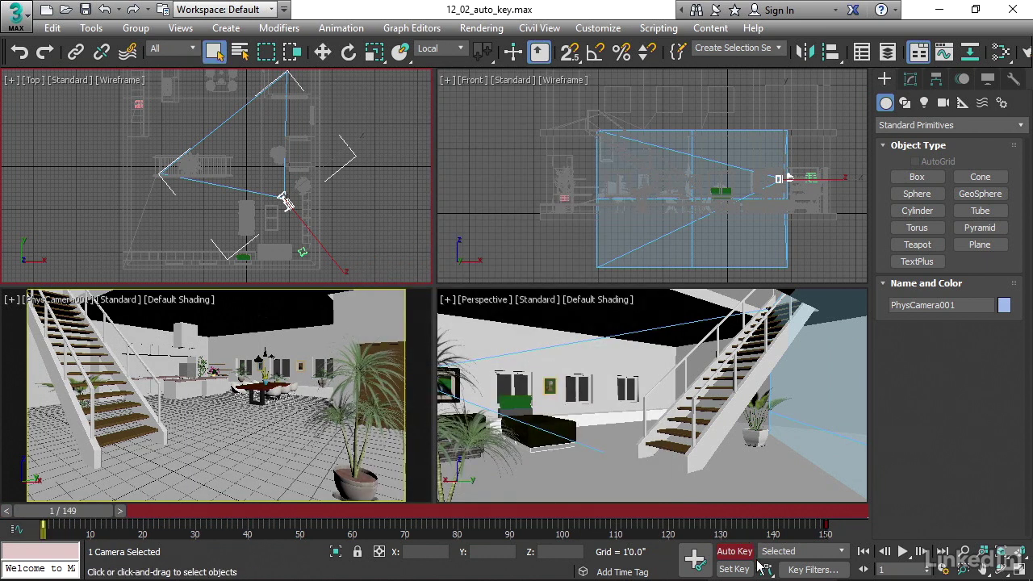
Turn off Auto Key, deselect, maximize the PhysCamera001 viewport and hide its grid
left_click(734, 551)
left_click(416, 320)
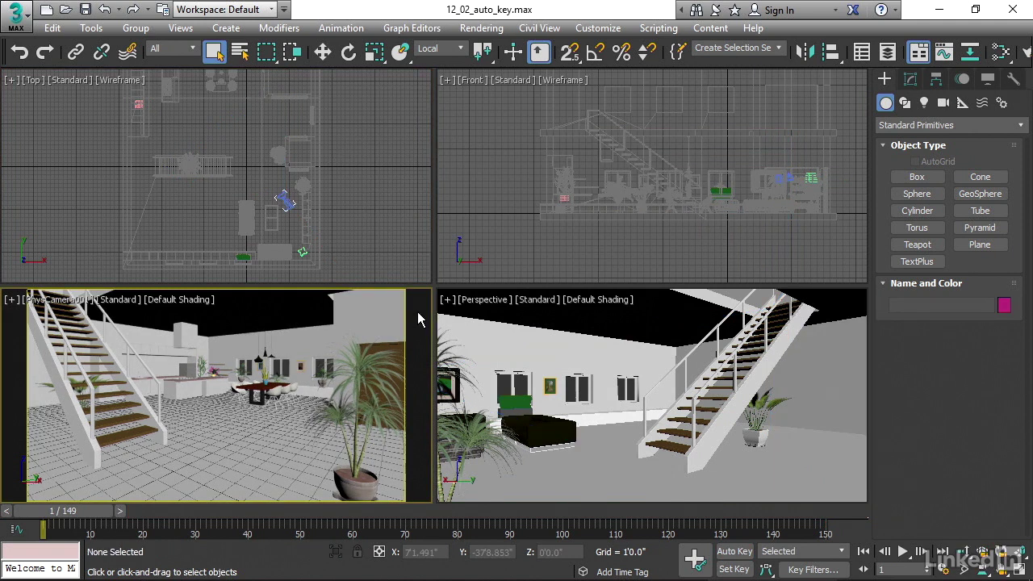
key("alt+w")
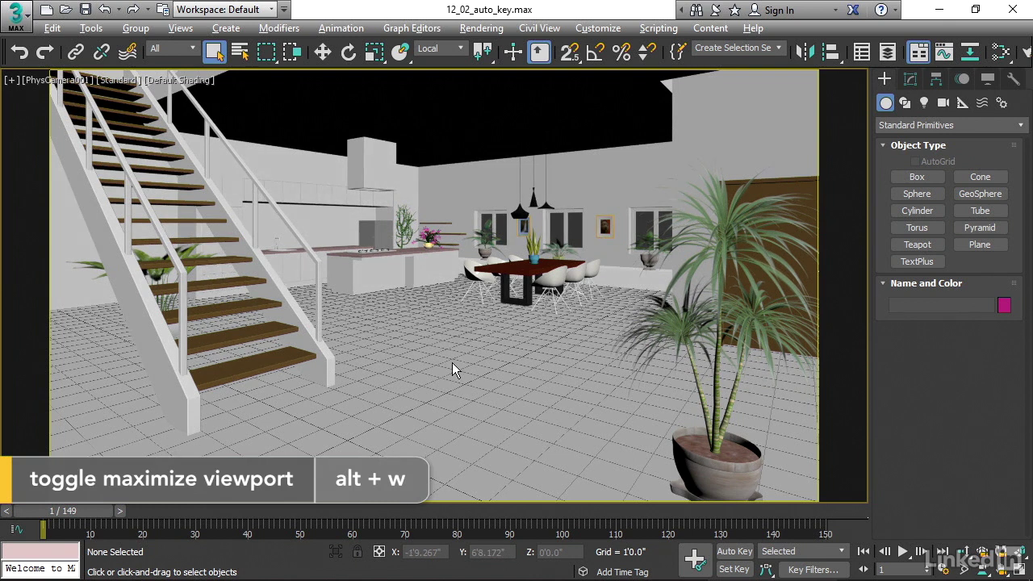
key("g")
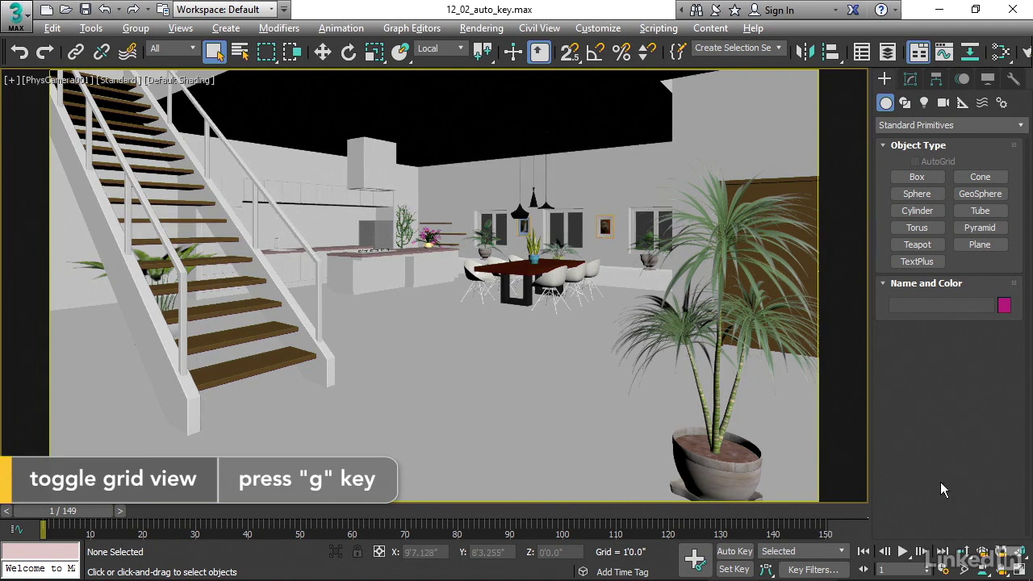
left_click(904, 552)
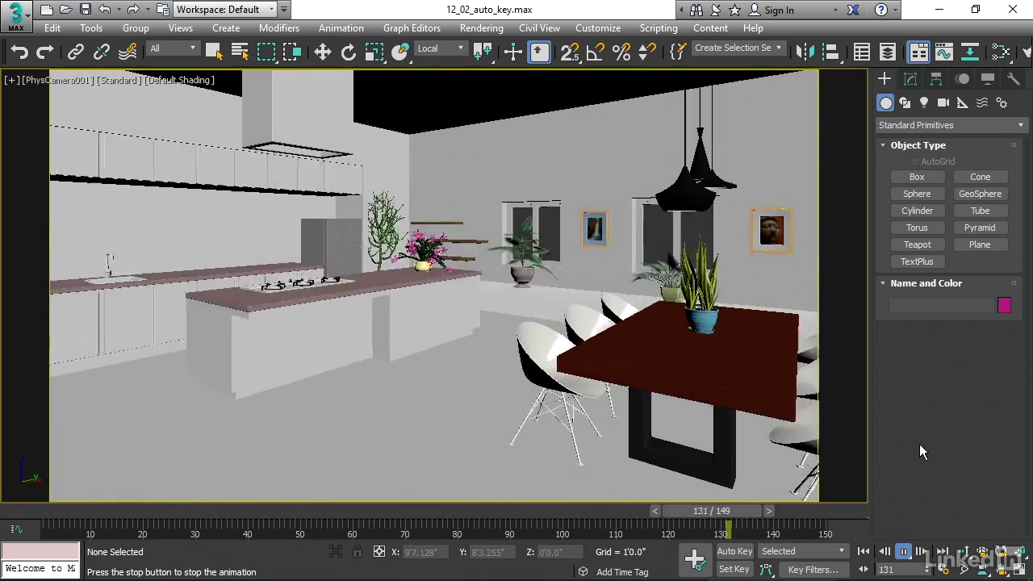
left_click(905, 551)
left_click_drag(145, 511, 92, 508)
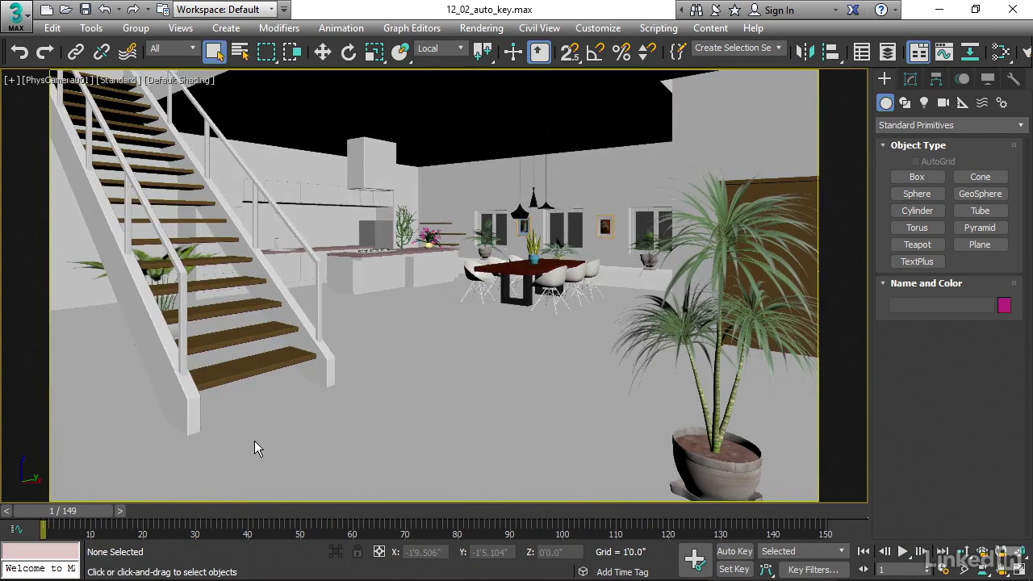